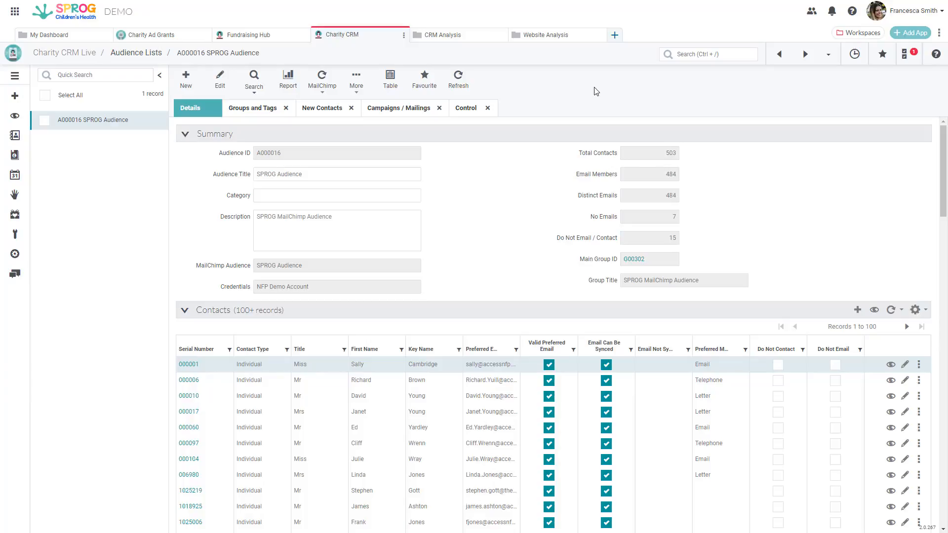
Start a new MailChimp tag for the SPROG Audience, creating a group titled Event Attendee with category Bulk Mailing Tag
click(260, 116)
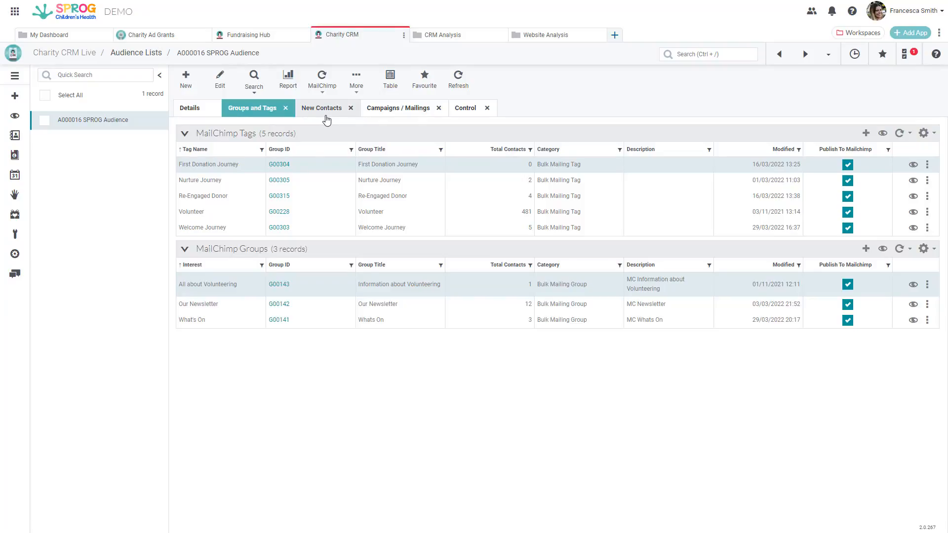
click(386, 119)
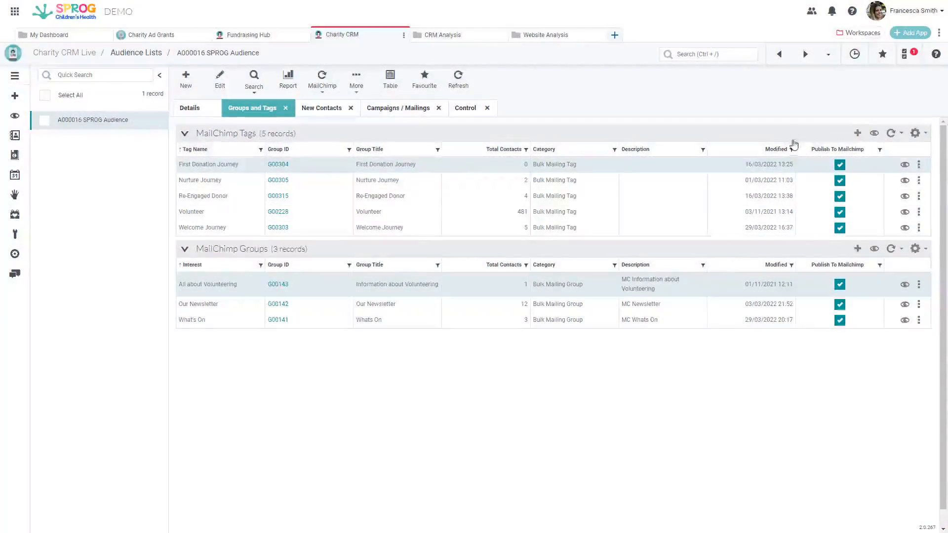
click(857, 133)
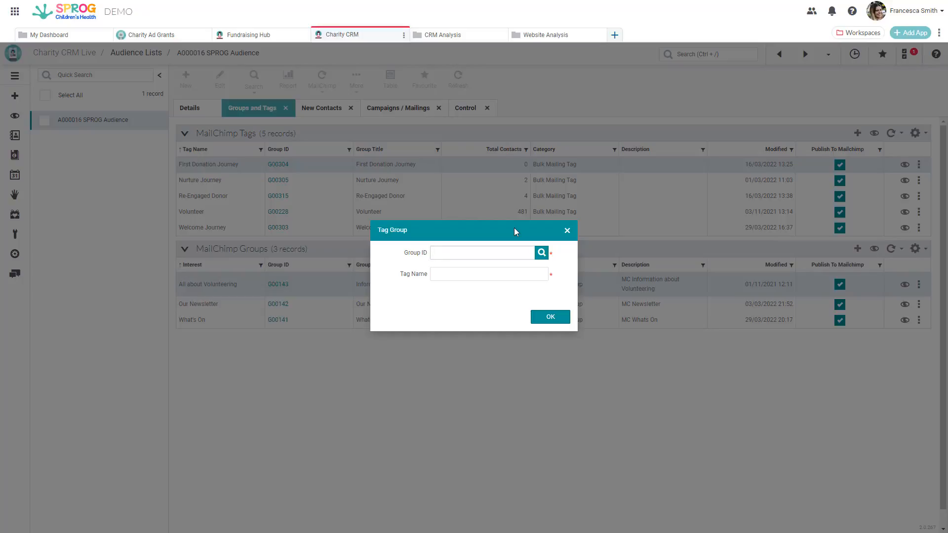
click(541, 252)
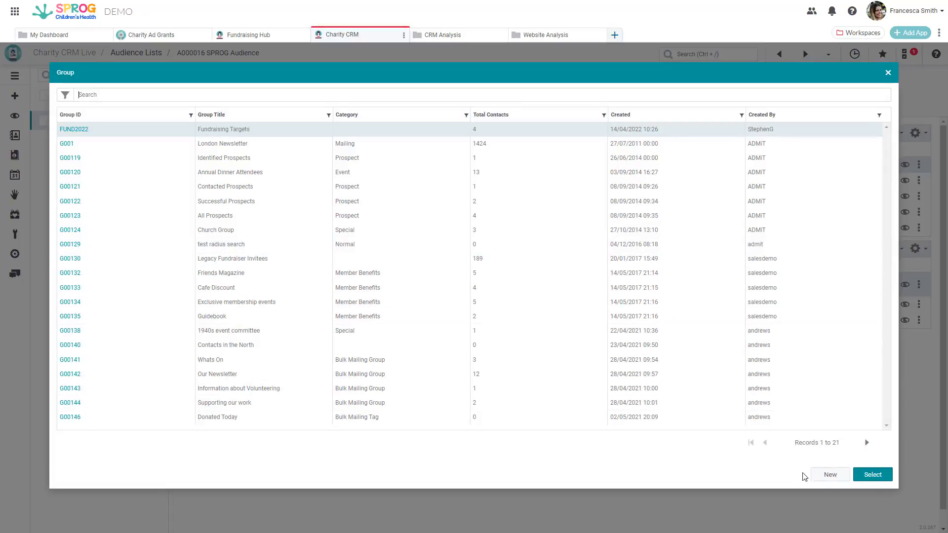
click(830, 475)
text(Event Attendee)
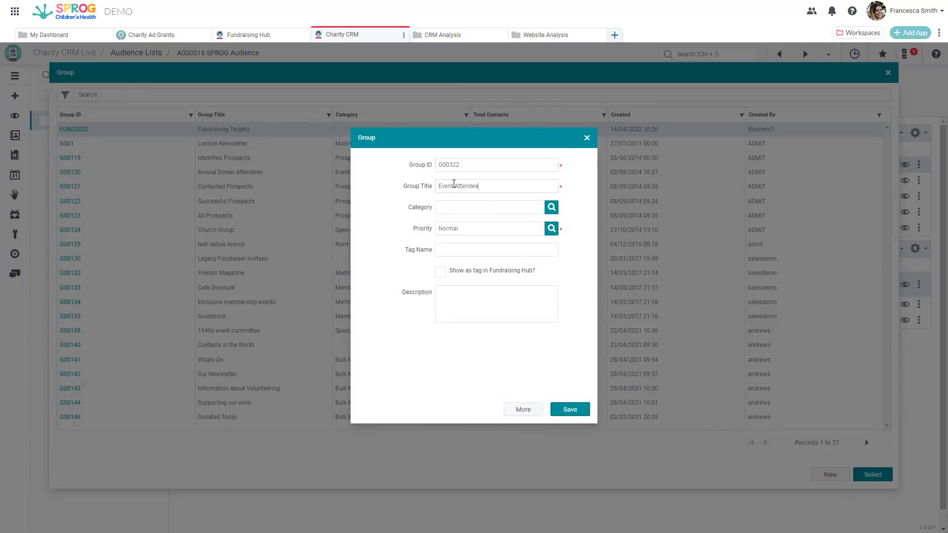
click(551, 208)
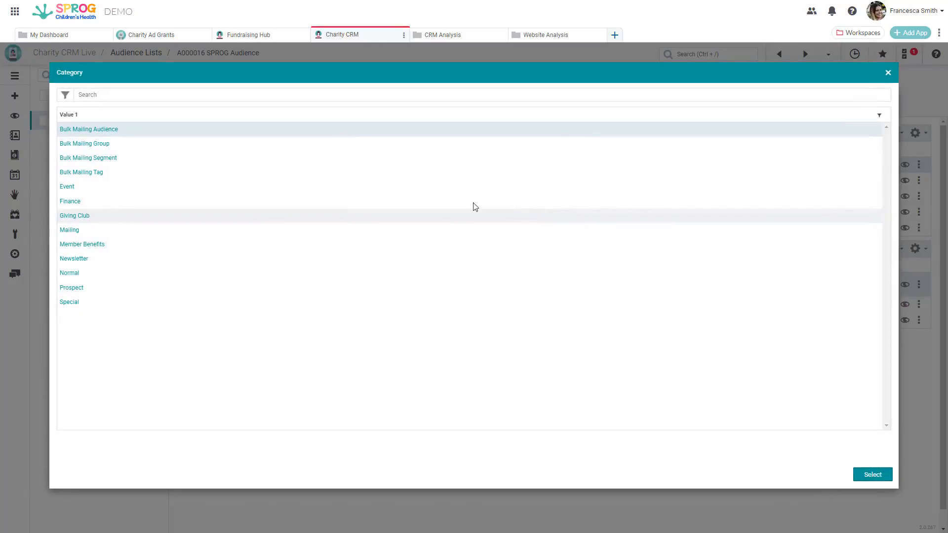
double_click(117, 172)
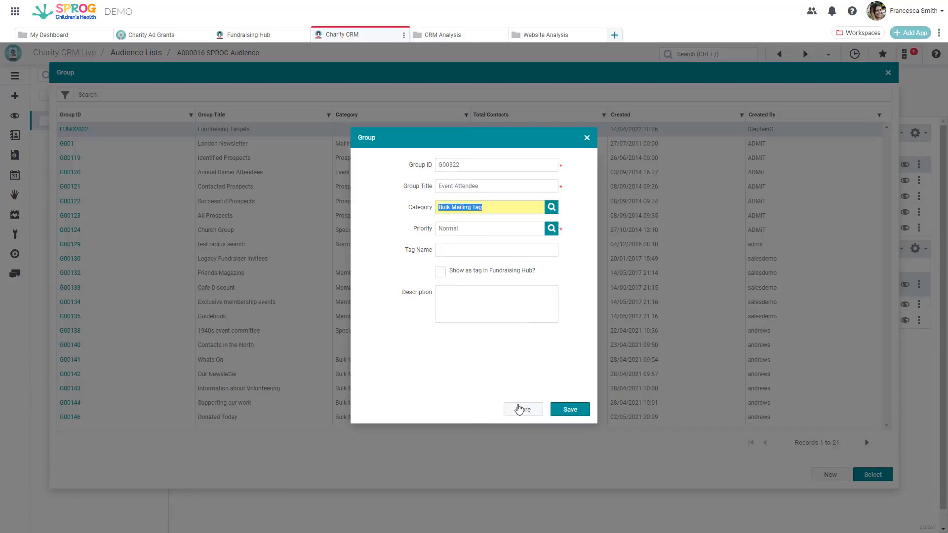
Link the saved search ContactTagEventAttendee to the new Event Attendee group
click(522, 409)
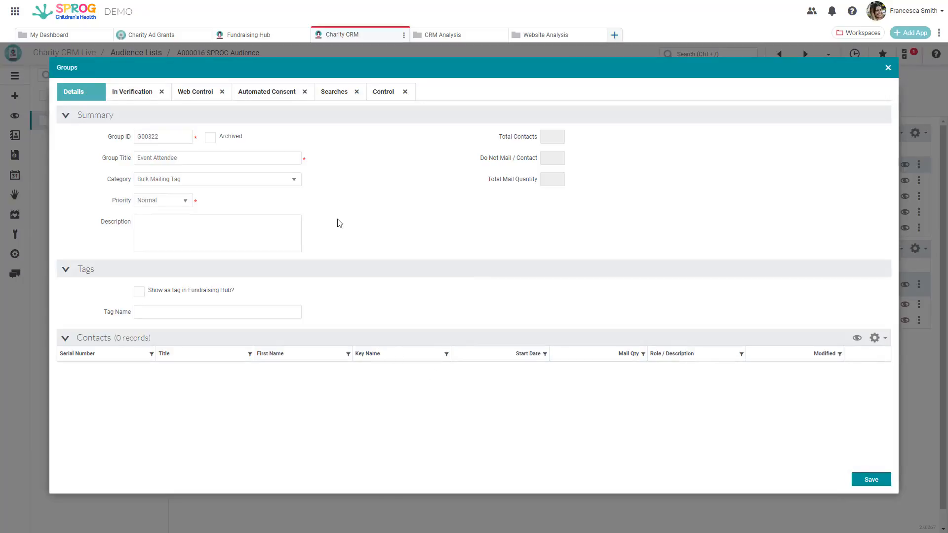
click(333, 96)
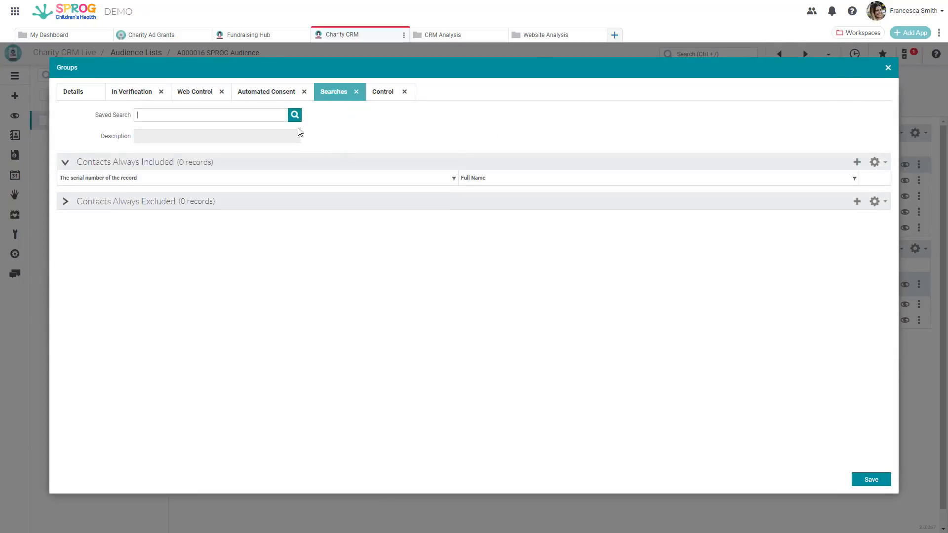
click(296, 120)
click(261, 93)
text(event)
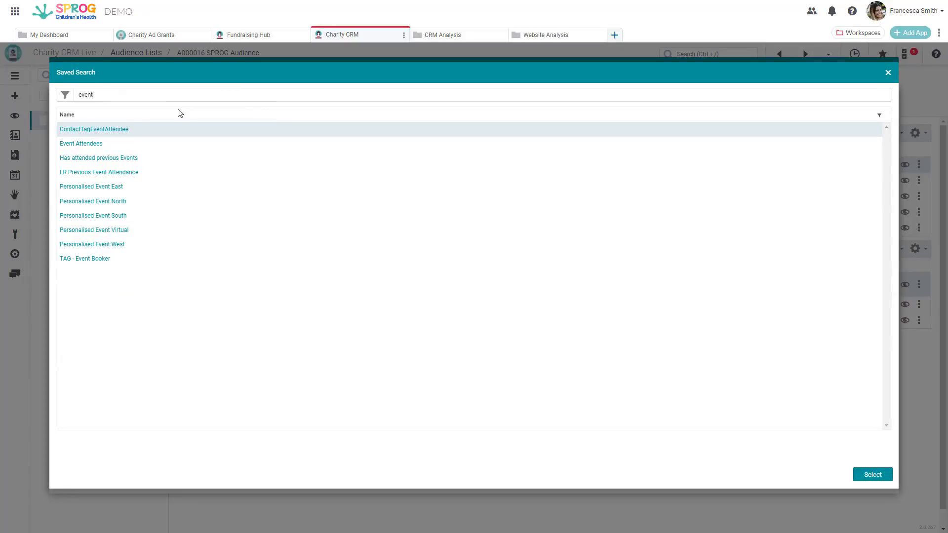
double_click(119, 130)
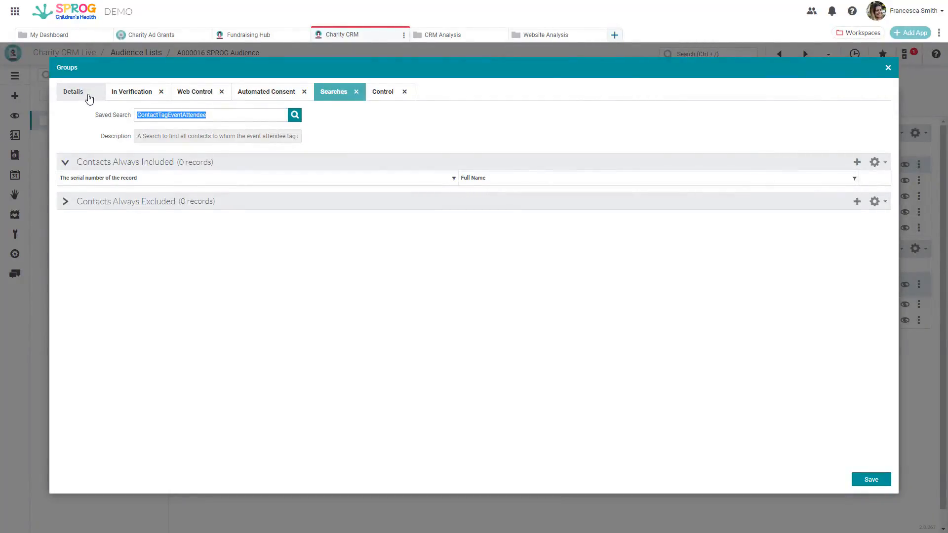
Save the Event Attendee group and add it to the audience as a MailChimp tag named Event Attendee
click(89, 98)
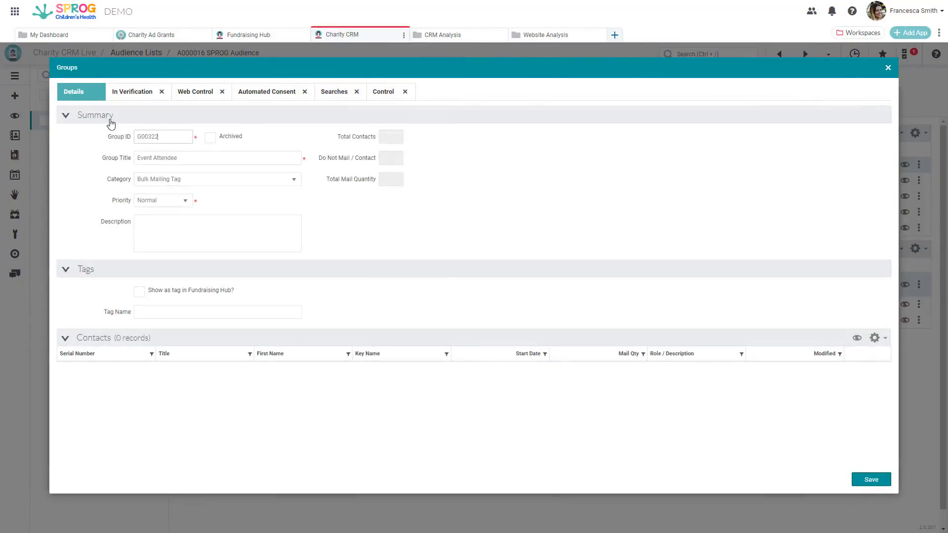
click(870, 480)
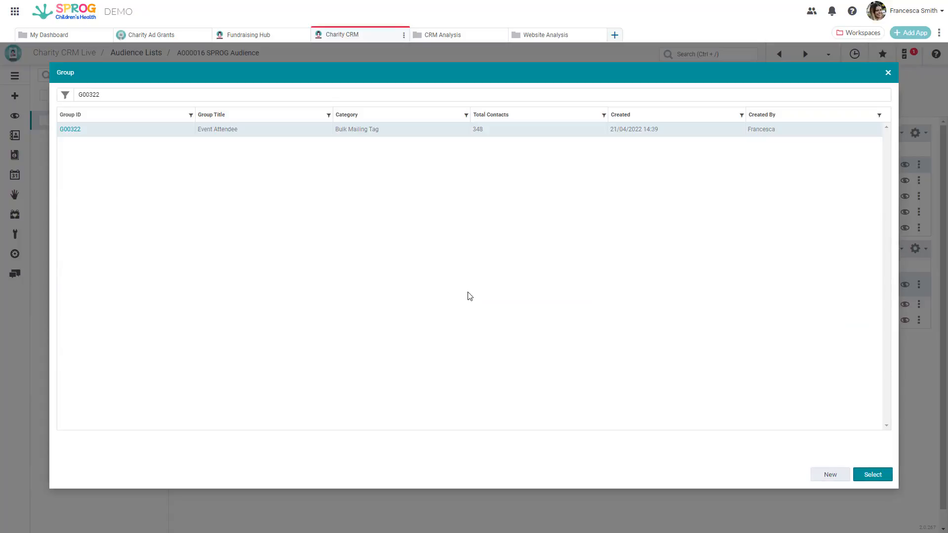
click(65, 131)
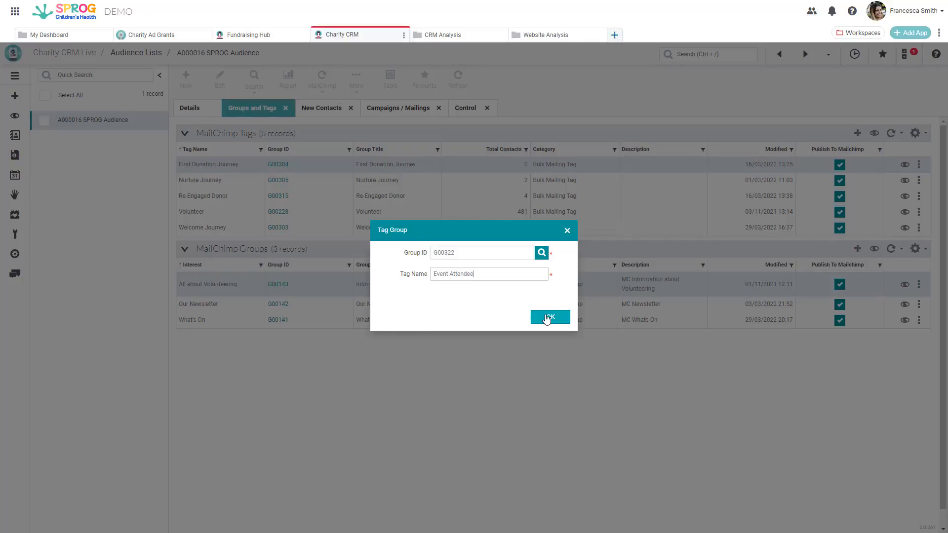
click(548, 317)
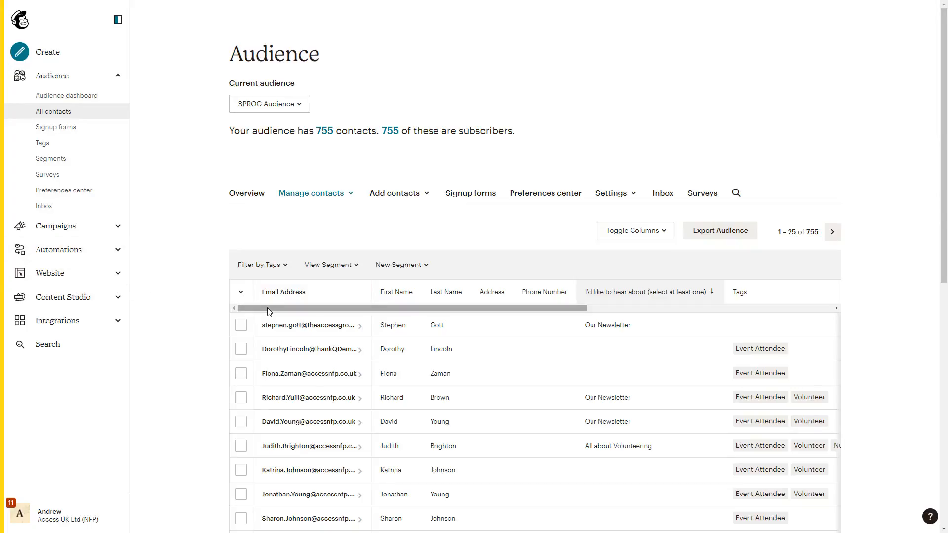
Examine the tags and interests assigned to the contacts in the Mailchimp SPROG Audience table
drag(272, 313, 313, 314)
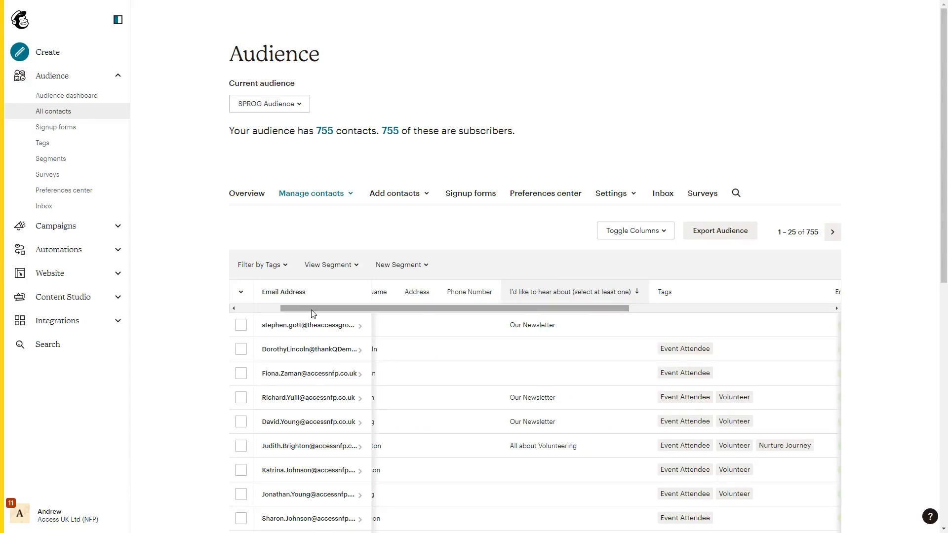
drag(313, 314, 238, 312)
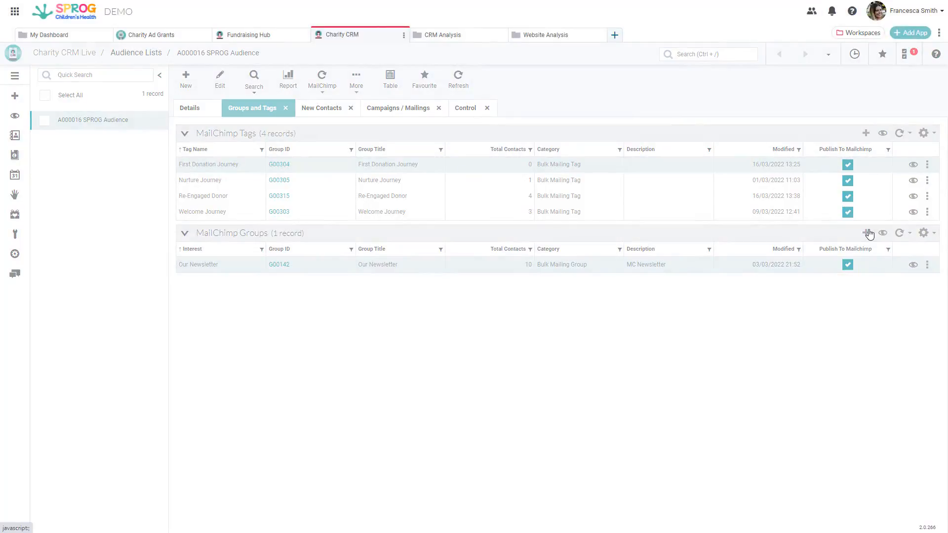
Add the Whats On group G00141 to the MailChimp groups with the interest name What's On
click(868, 233)
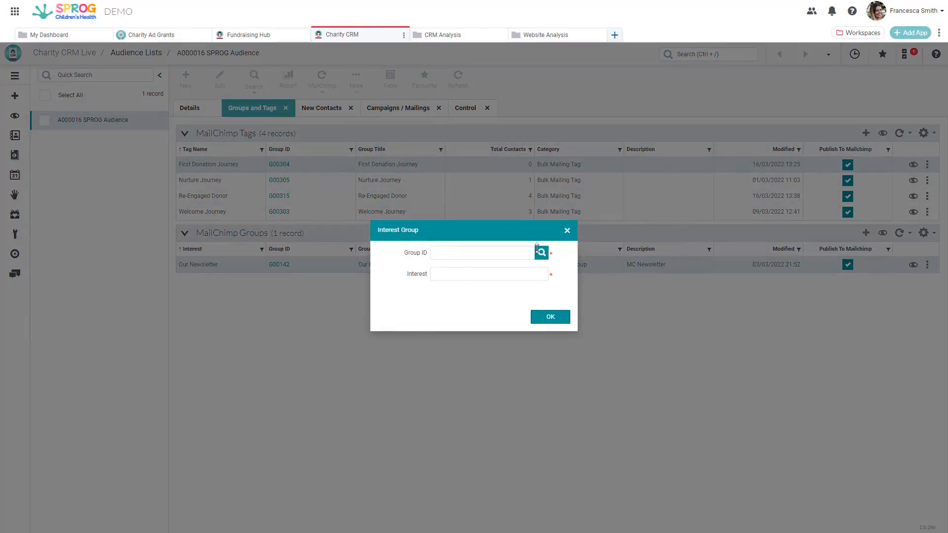
click(540, 251)
click(225, 94)
text(what)
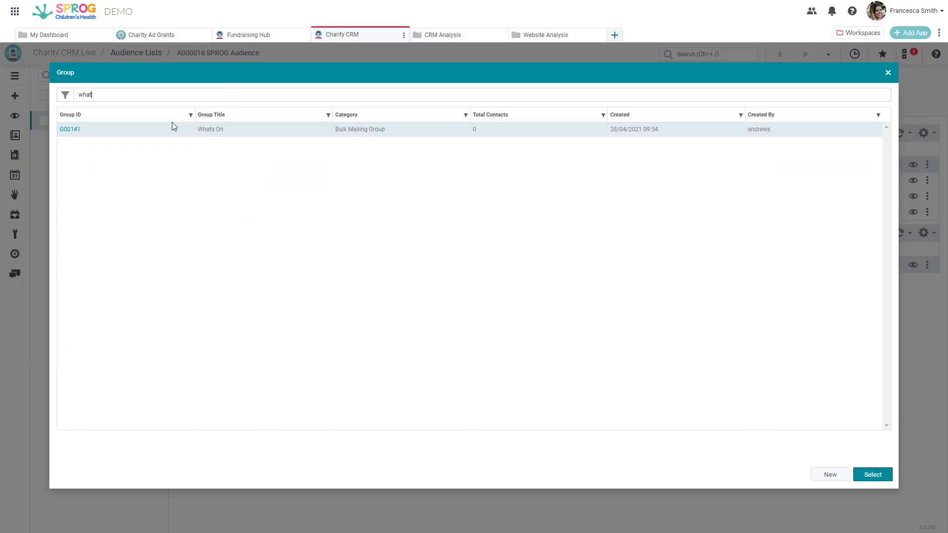
double_click(76, 130)
click(515, 277)
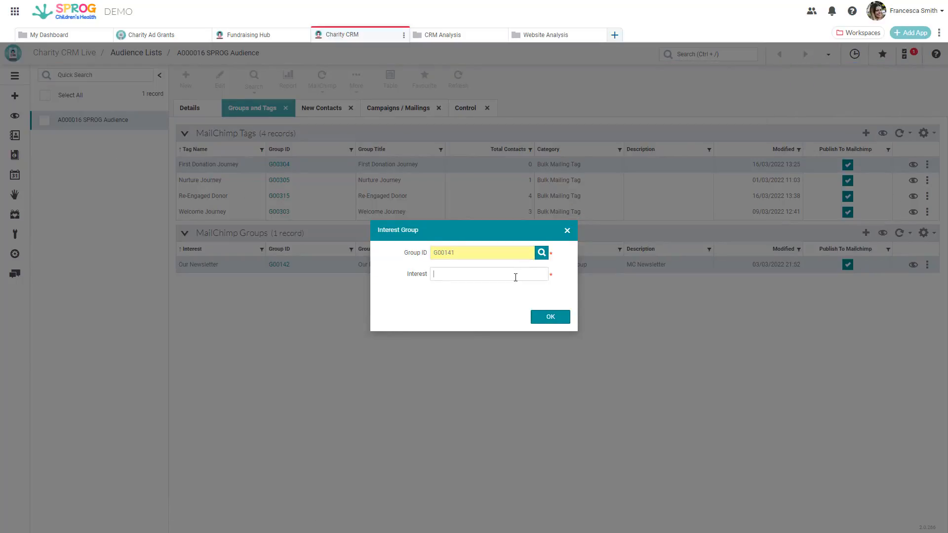
text(What's On)
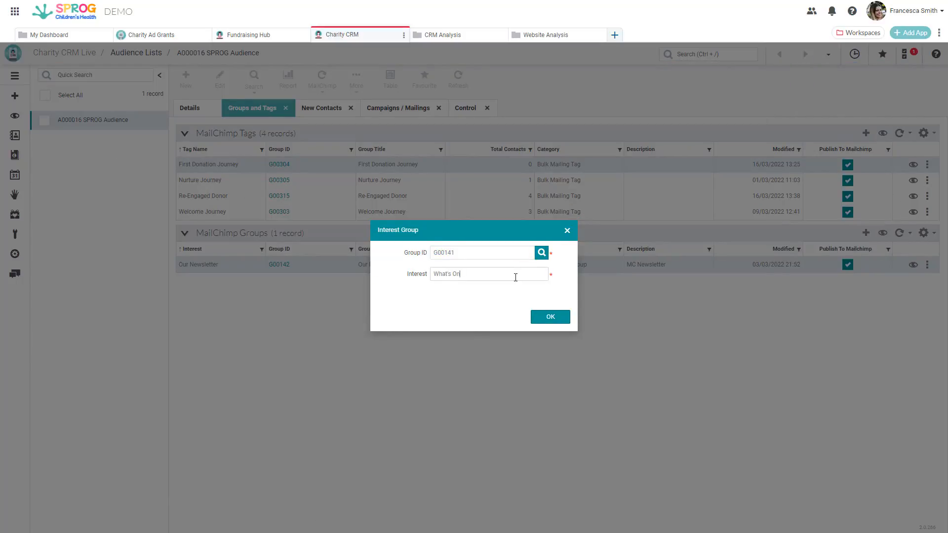
click(545, 319)
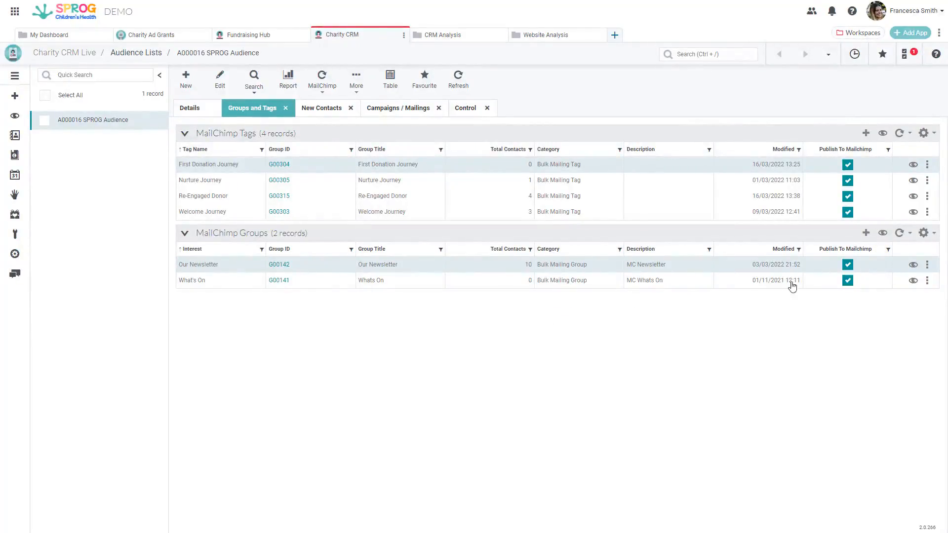
Add the Information about Volunteering group G00143 to the MailChimp groups with the interest name All about Volunteering
click(865, 233)
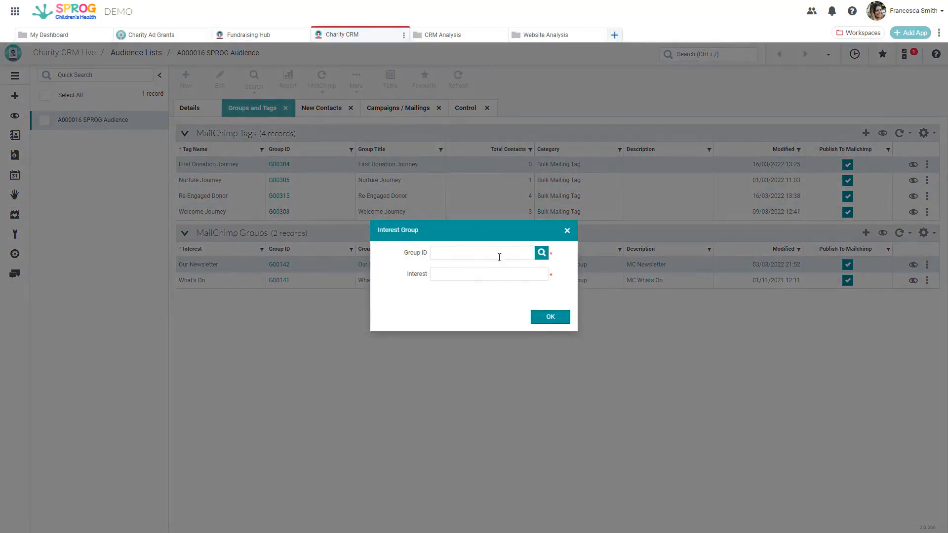
click(540, 252)
click(268, 98)
text(information)
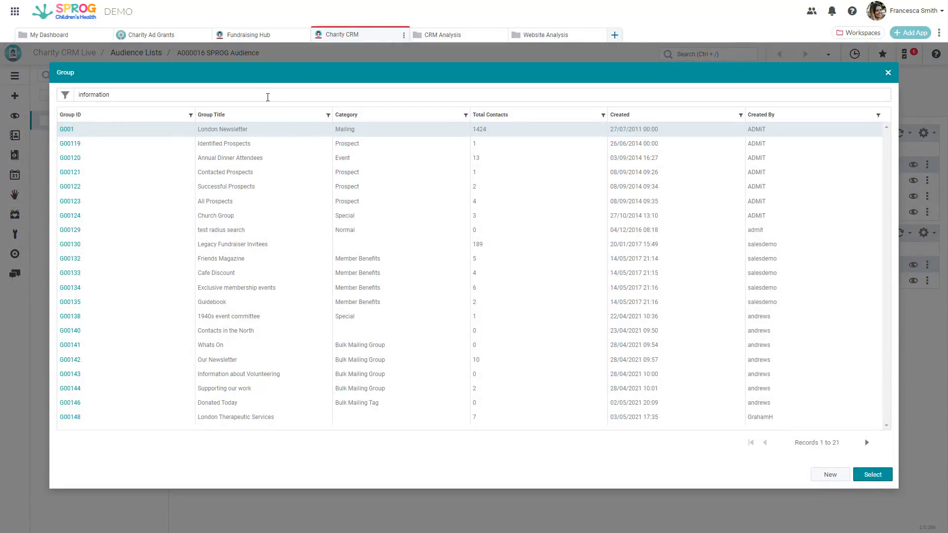
click(72, 130)
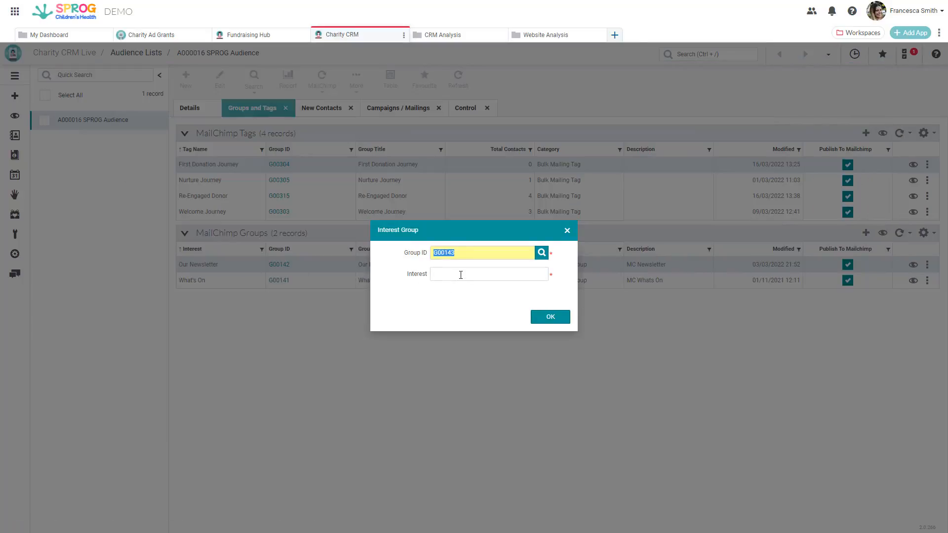
click(550, 319)
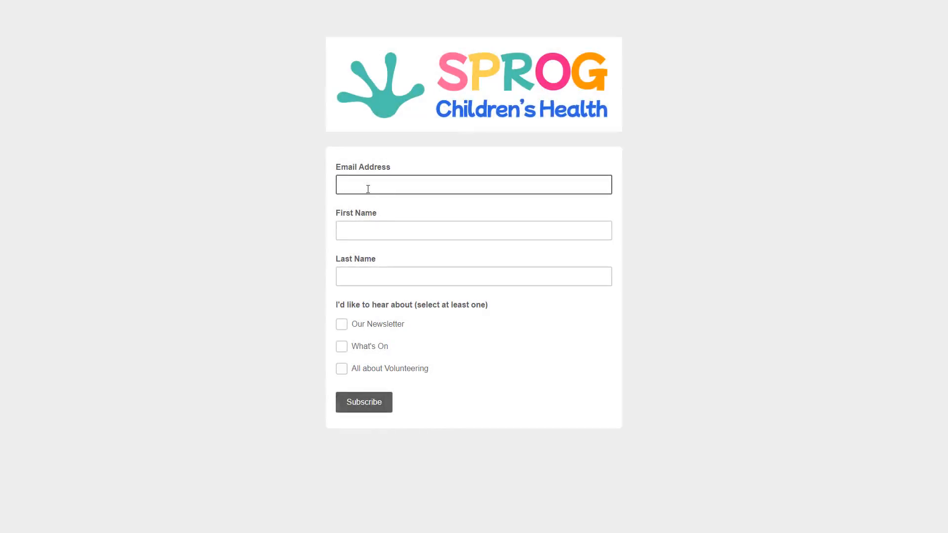
Fill in the subscriber's email address, first name and last name on the SPROG signup form
key(Tab)
key(Tab)
key(Tab)
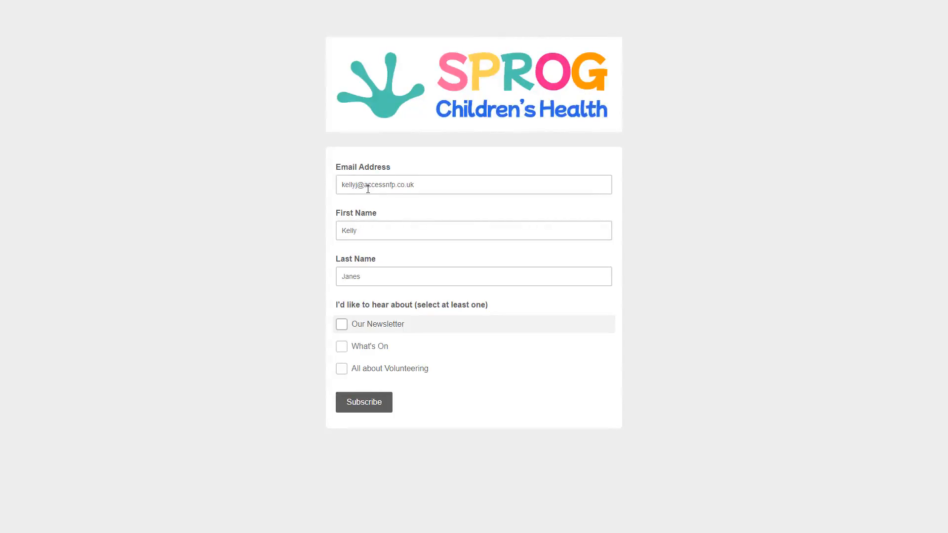
Choose the Our Newsletter and What's On interests and submit the signup form
click(341, 324)
click(342, 346)
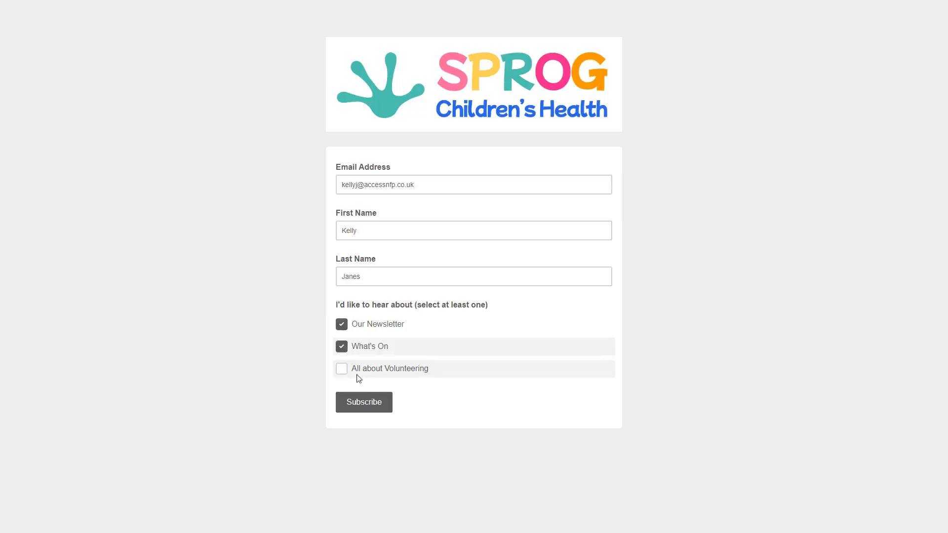
click(369, 404)
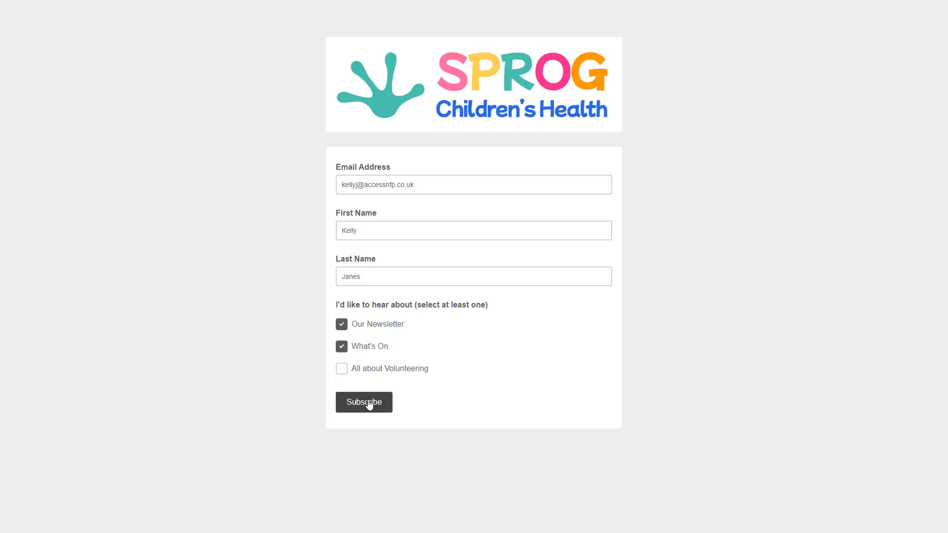
click(348, 231)
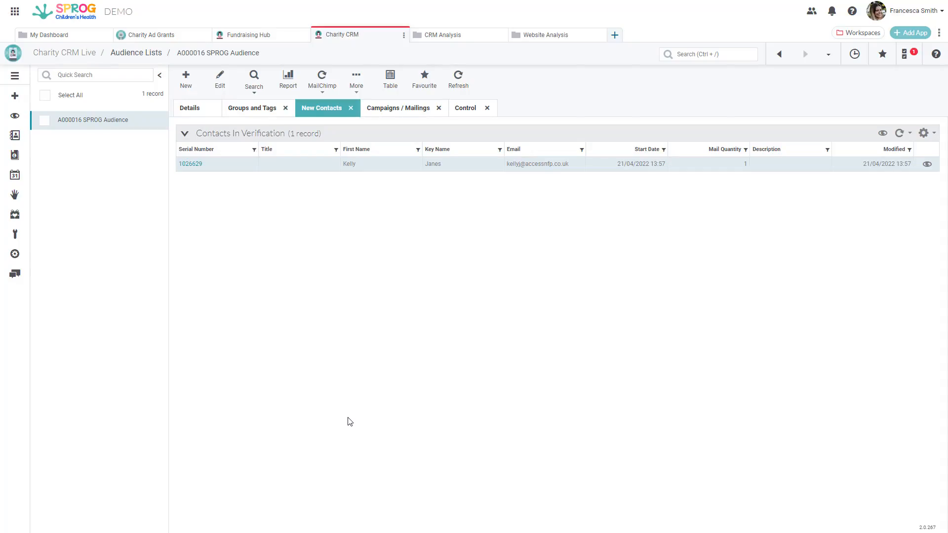
Run a duplicate check on the signup contact in verification and import it as a new CRM contact
click(926, 165)
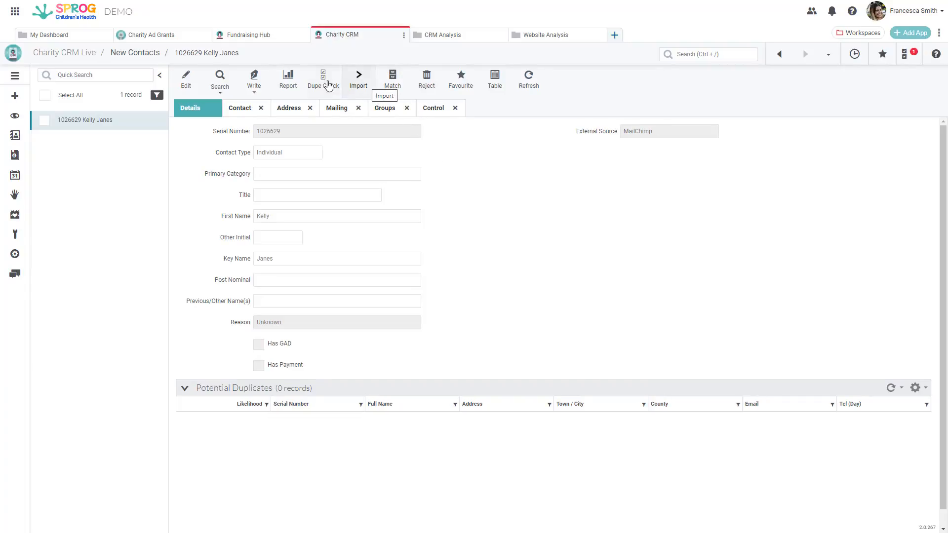
click(359, 86)
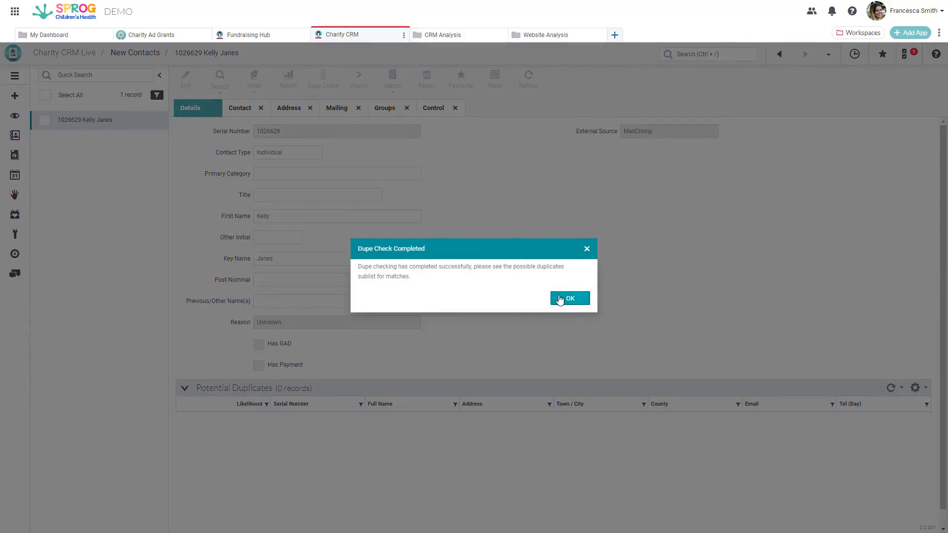
click(559, 298)
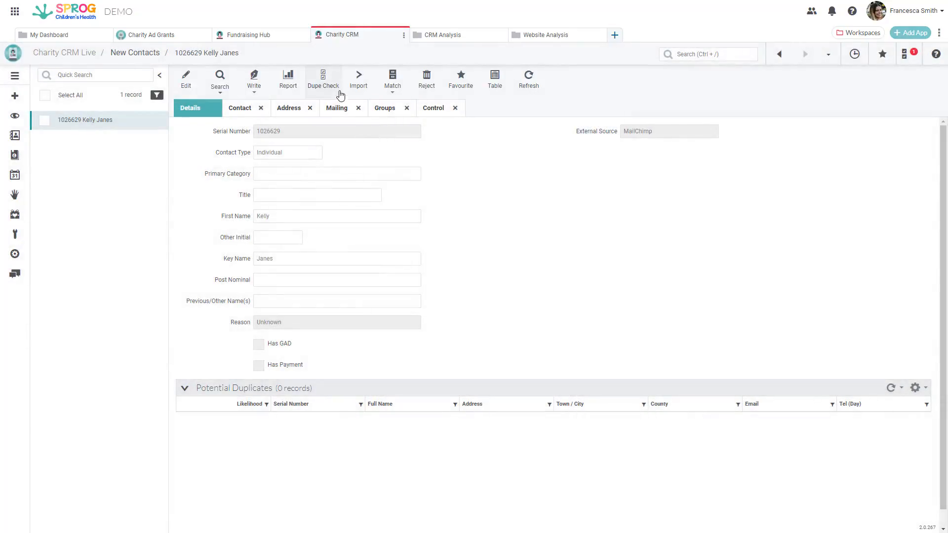
click(358, 87)
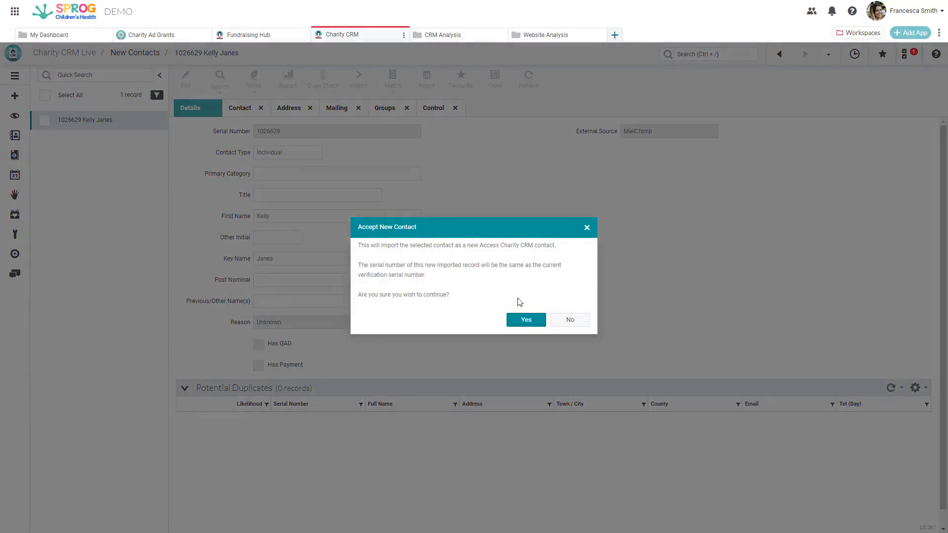
click(527, 321)
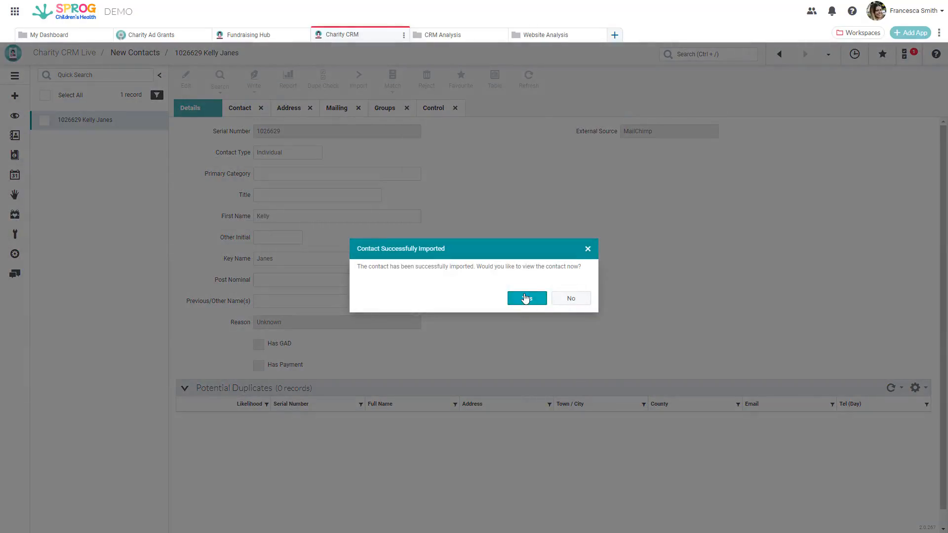
Open the newly imported contact's record and view its group memberships
click(526, 298)
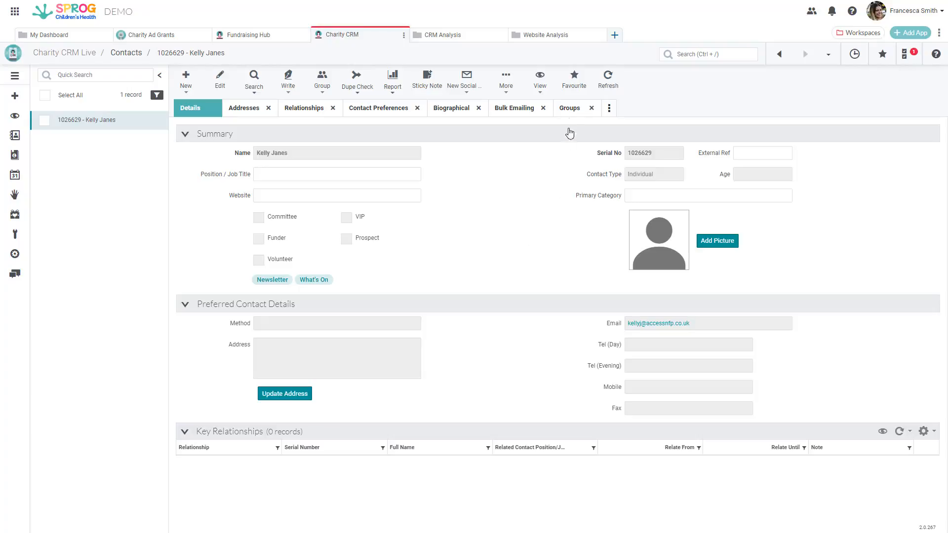
click(570, 109)
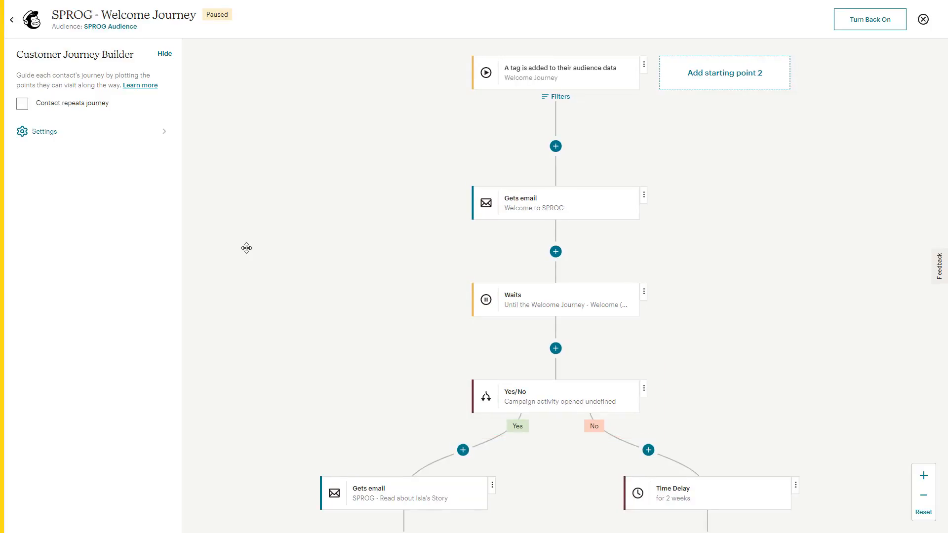
Open the design of the "SPROG - Read about Isla's Story" email from the SPROG - Welcome Journey in MailChimp
scroll(246, 248, down, 4)
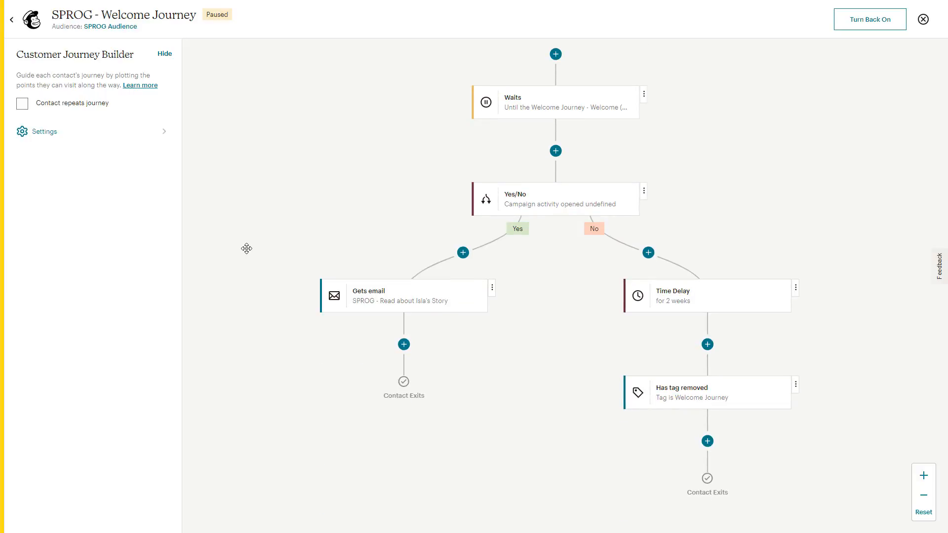
click(392, 298)
click(472, 395)
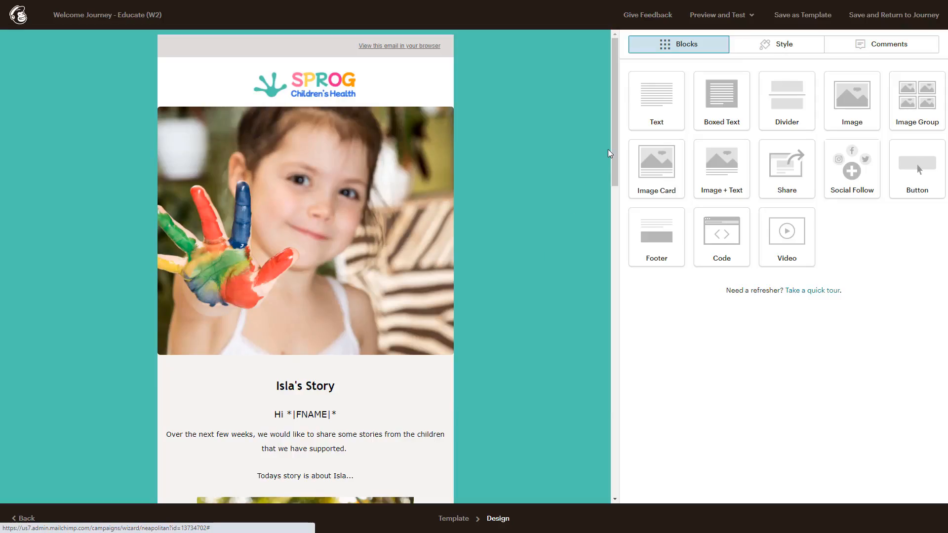
Restrict the email's Events image and text block with a dynamic content condition: "I'd like to hear about" is What's On
drag(615, 148, 635, 413)
mouse_move(389, 305)
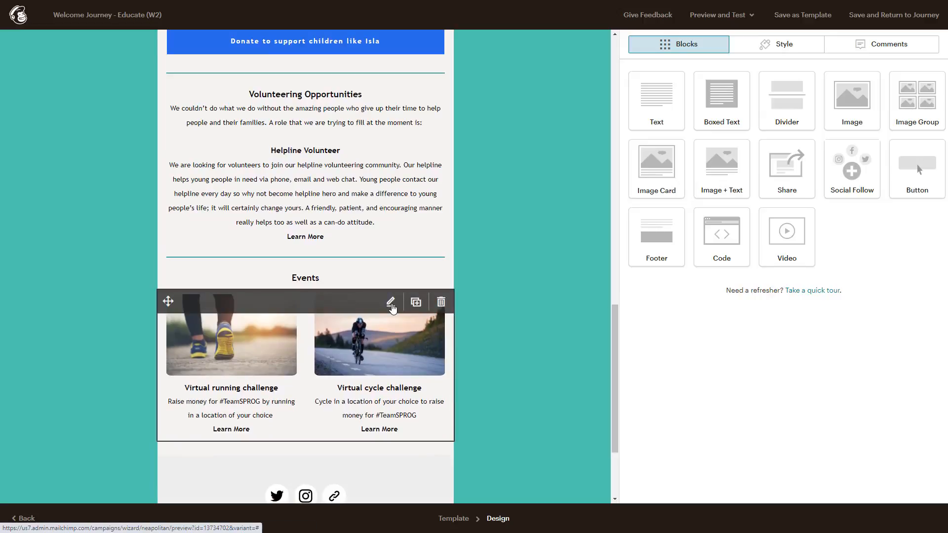
click(390, 304)
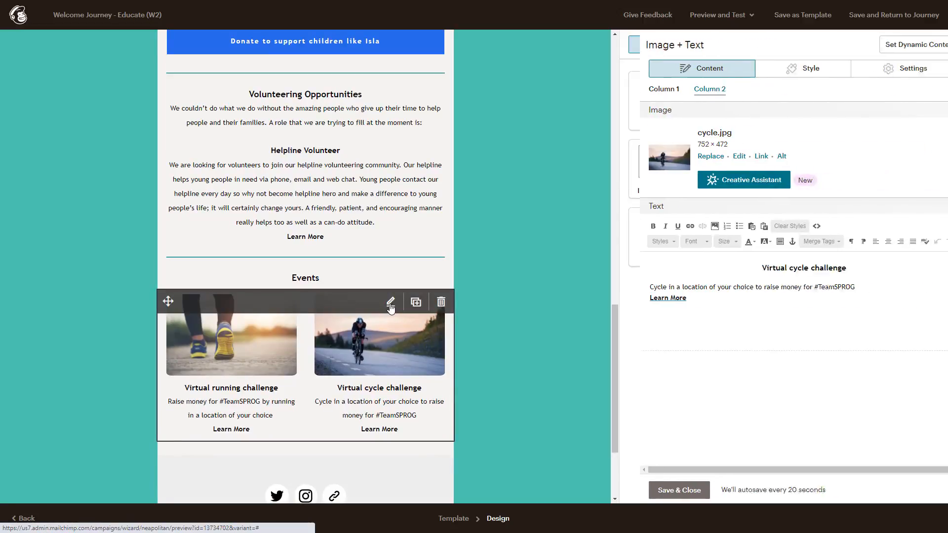
click(893, 45)
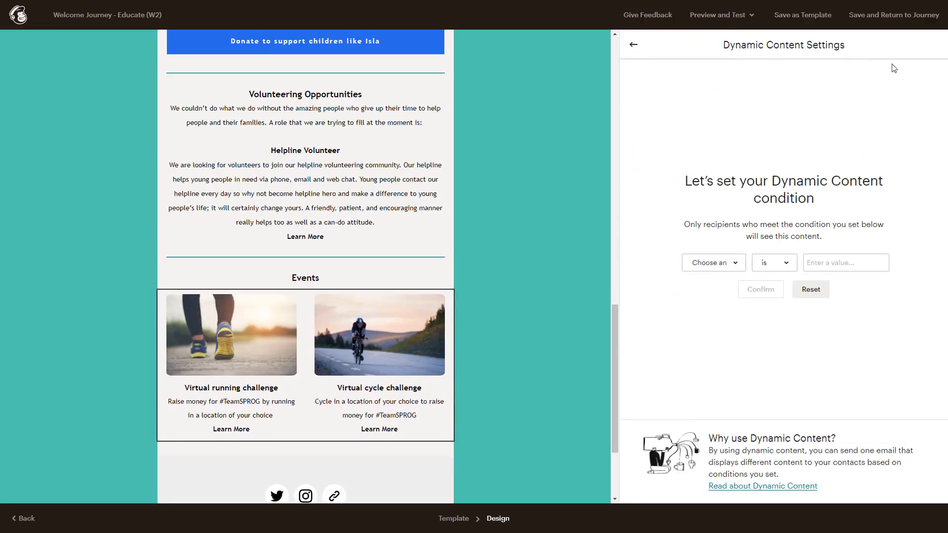
click(729, 268)
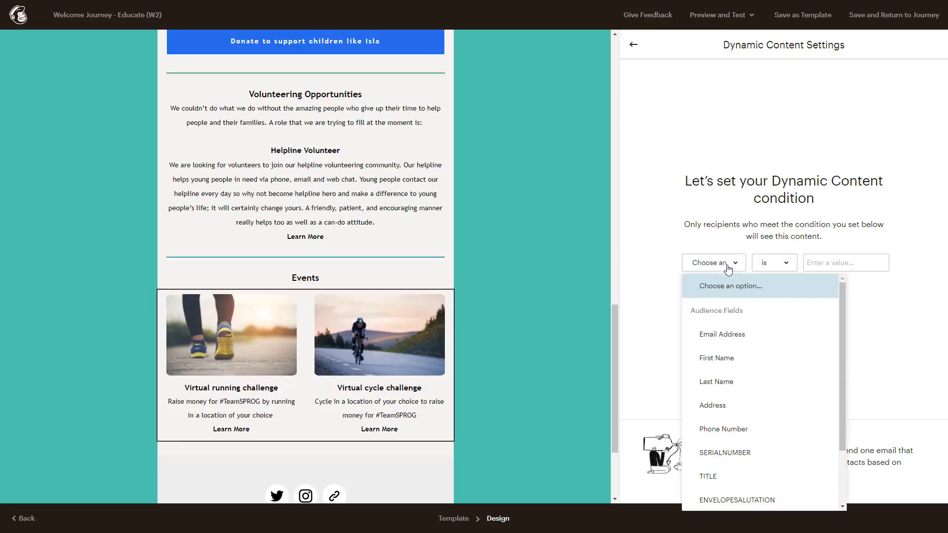
scroll(730, 322, down, 2)
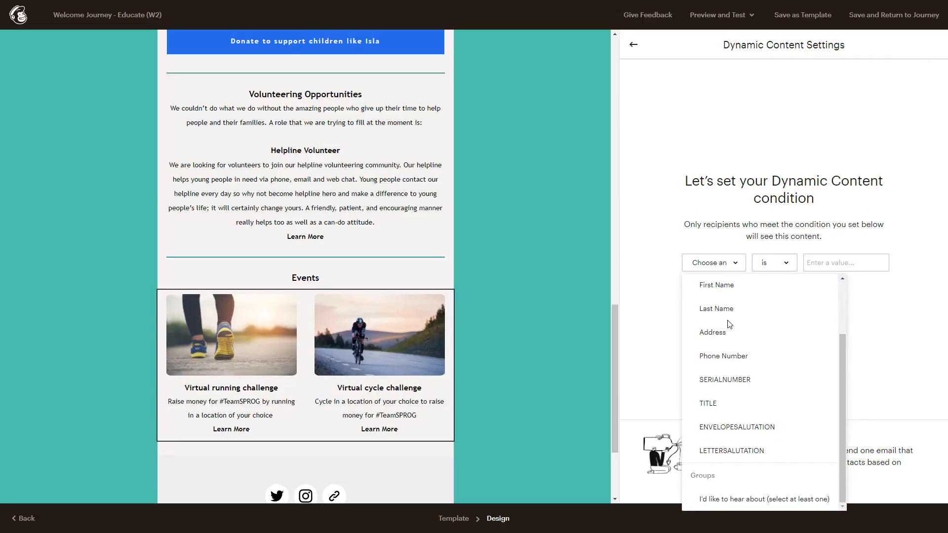
click(739, 499)
click(804, 265)
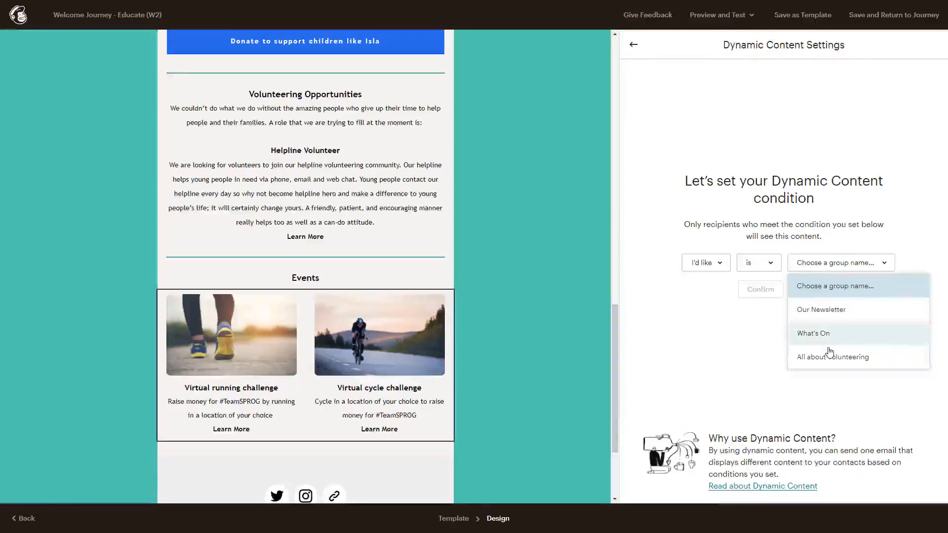
click(824, 334)
click(770, 291)
click(766, 290)
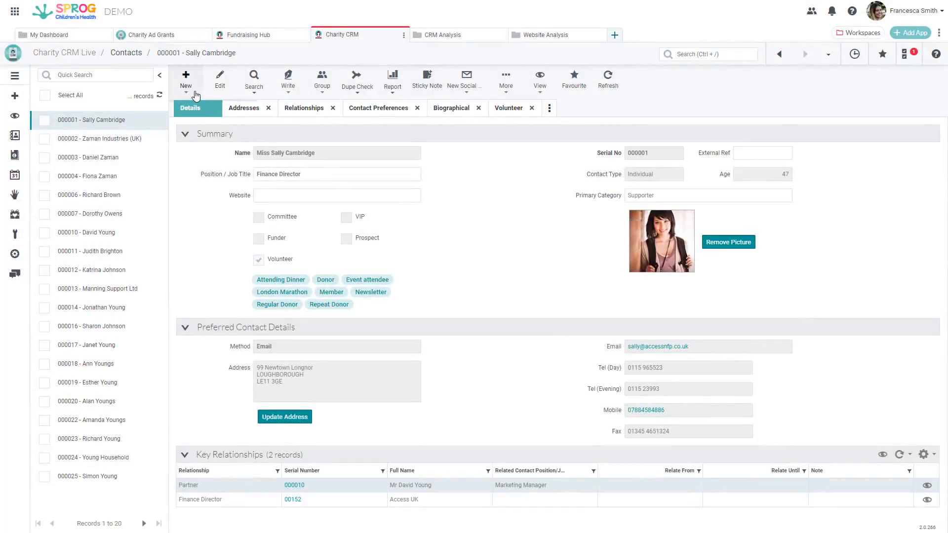
Create a new individual contact in the CRM with name, telephone/email details and a preferred address of type Residential
click(196, 95)
click(187, 104)
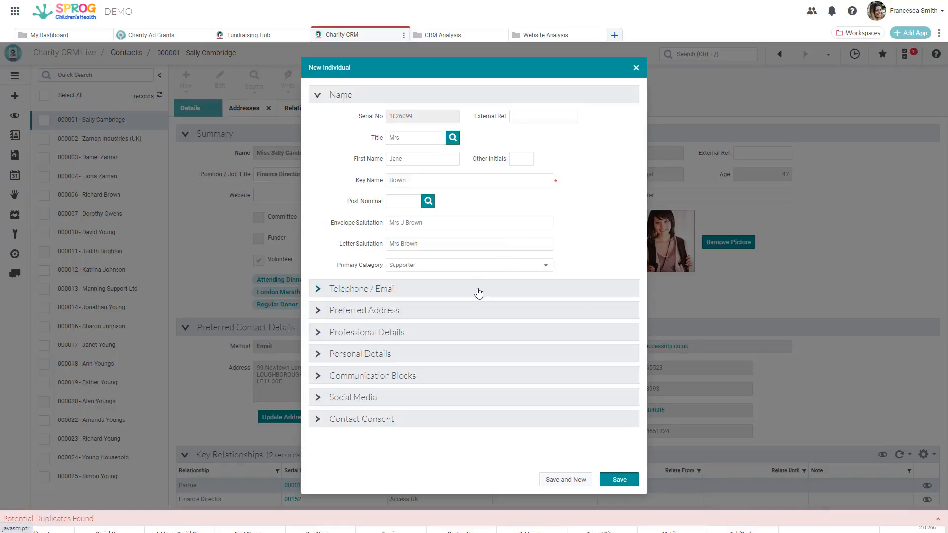
click(475, 292)
click(479, 226)
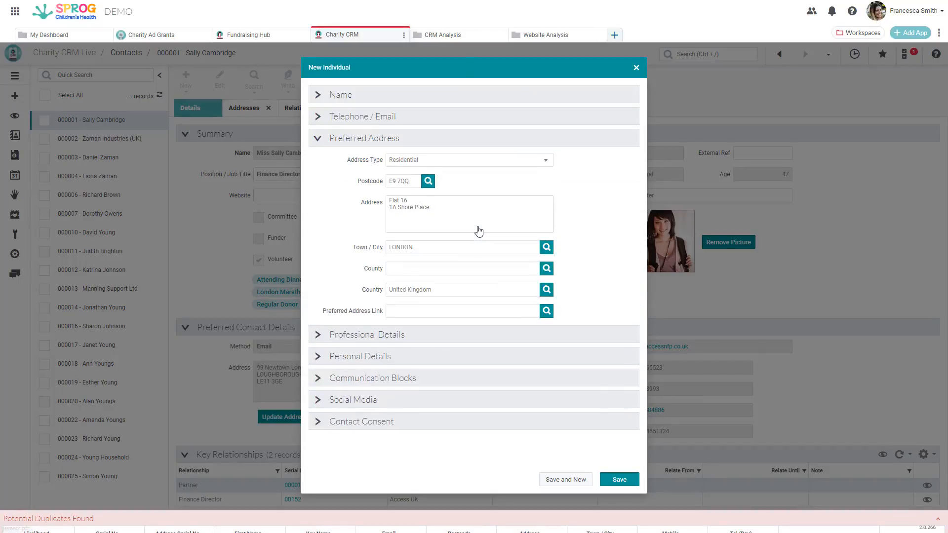
Go through the new individual's contact consent section and save the contact
click(469, 421)
drag(632, 259, 616, 399)
drag(574, 341, 573, 384)
click(615, 484)
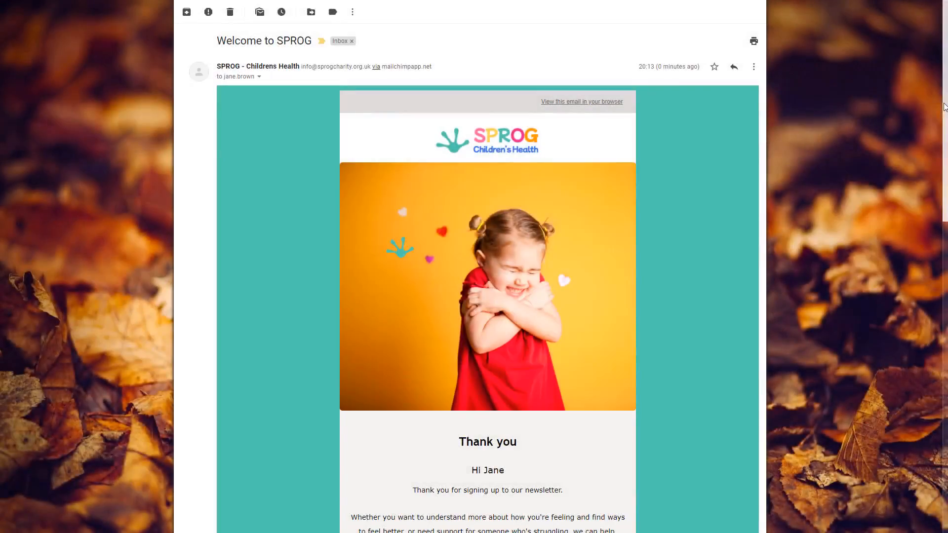
Add the What's On interest through the Welcome to SPROG email's preferences page, and check the subscriber's contact preferences in the CRM
drag(945, 107, 930, 337)
click(483, 446)
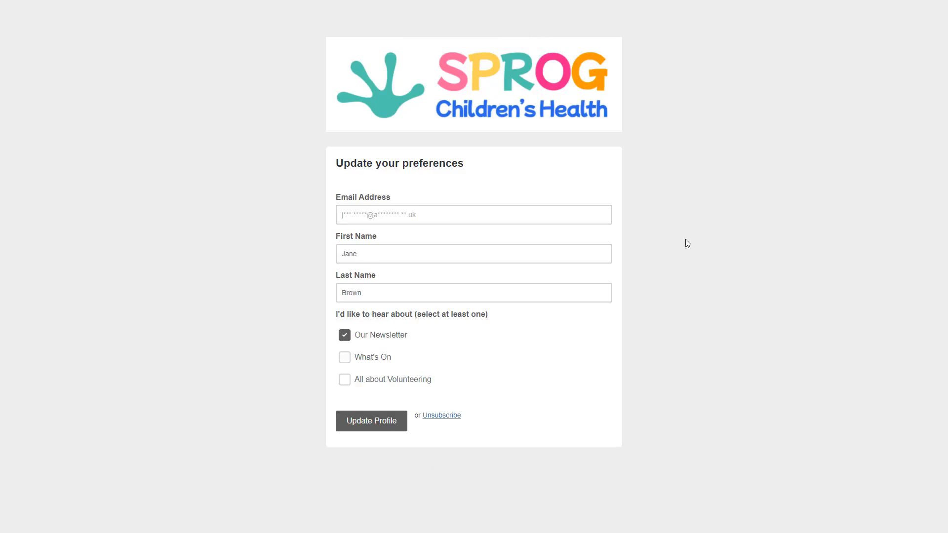
click(345, 359)
click(359, 421)
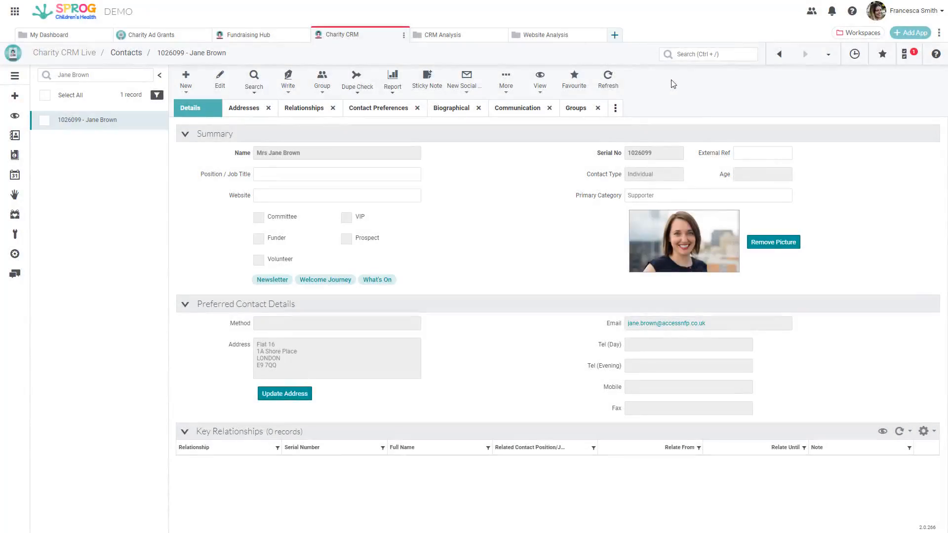
click(369, 109)
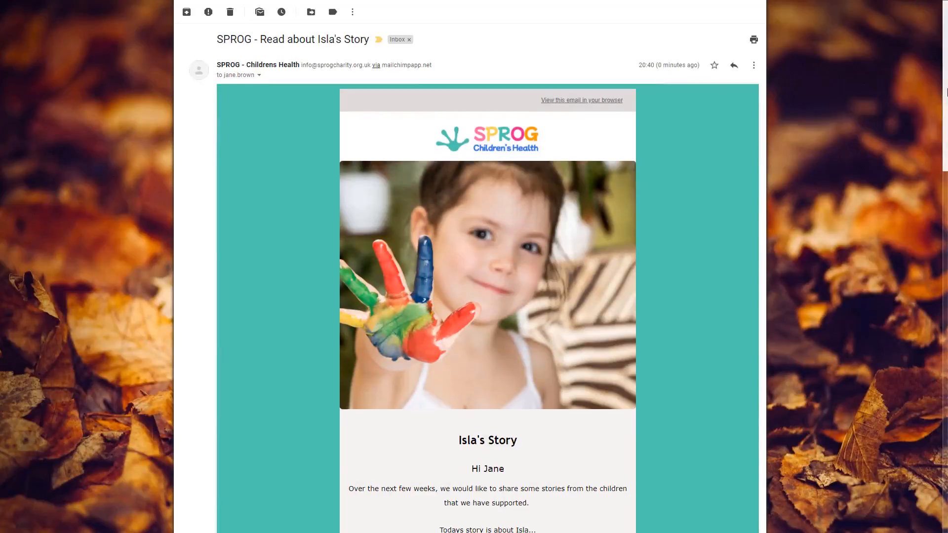
Read through the received Isla's Story email and follow its "Donate to support children like Isla" link to the donation page
drag(946, 94, 919, 355)
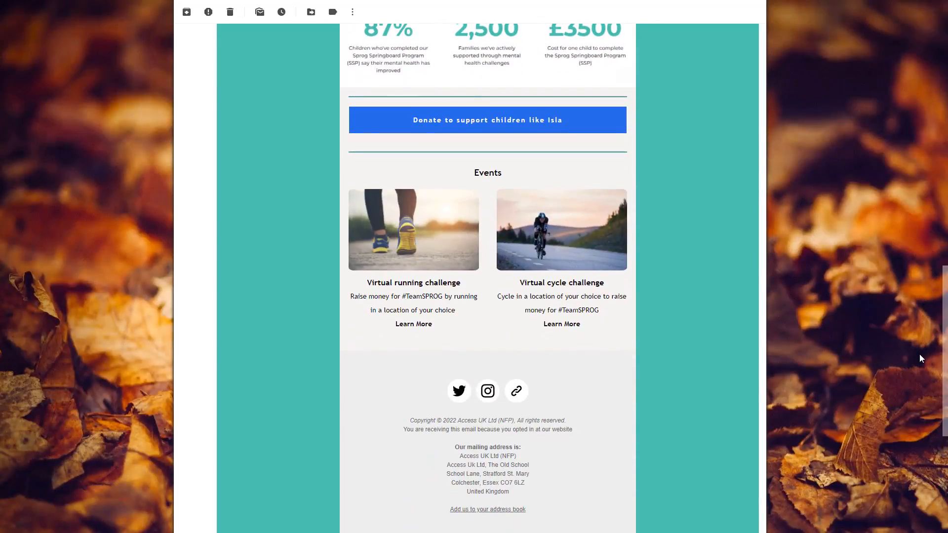
click(493, 123)
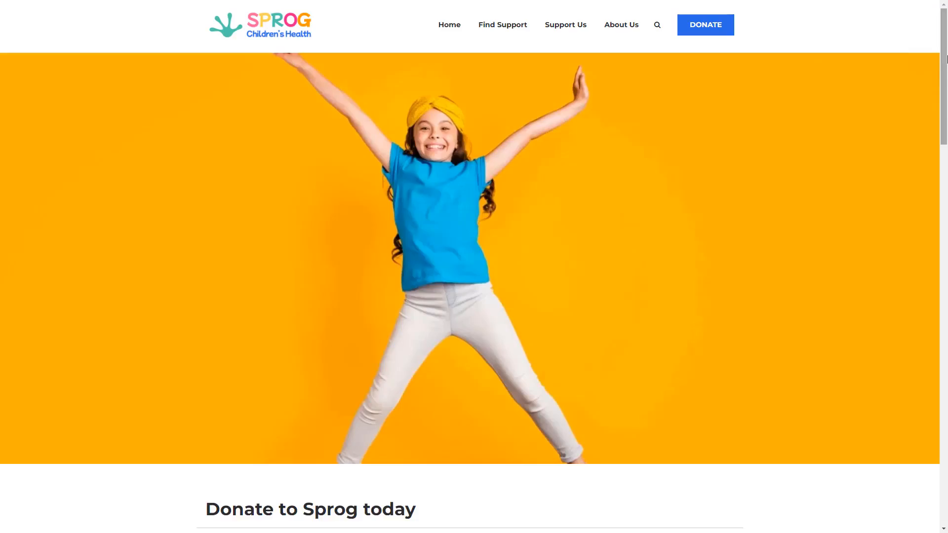
drag(946, 58, 945, 171)
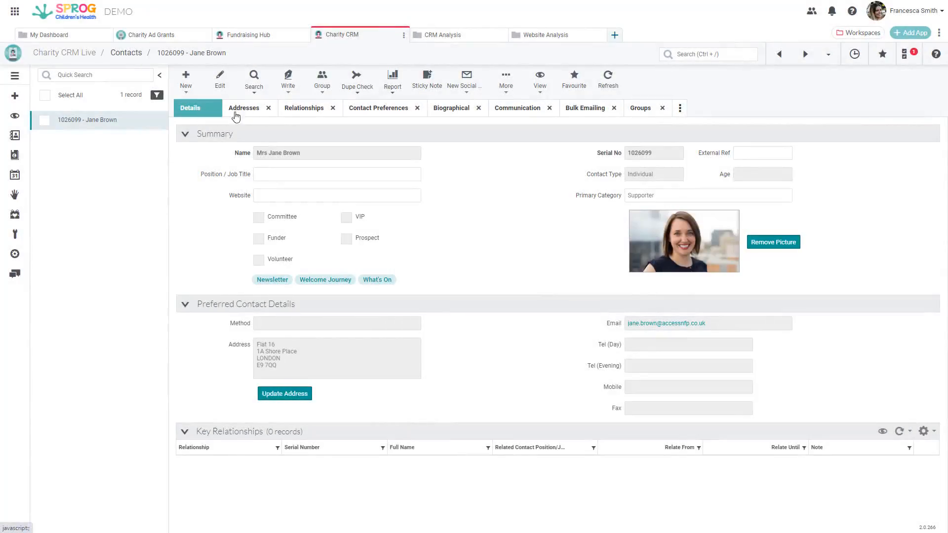
Review the subscriber's communications and bulk emailing history in the CRM contact record
click(516, 114)
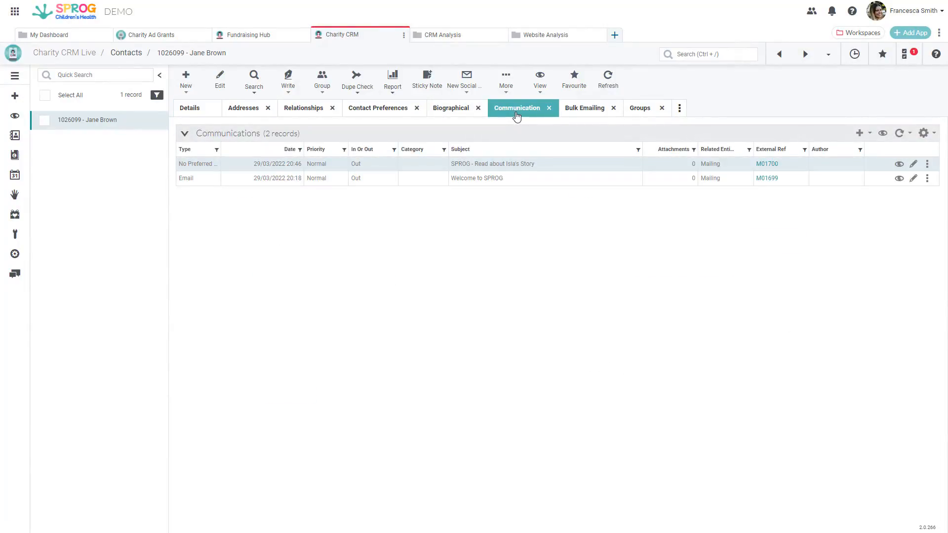
click(584, 116)
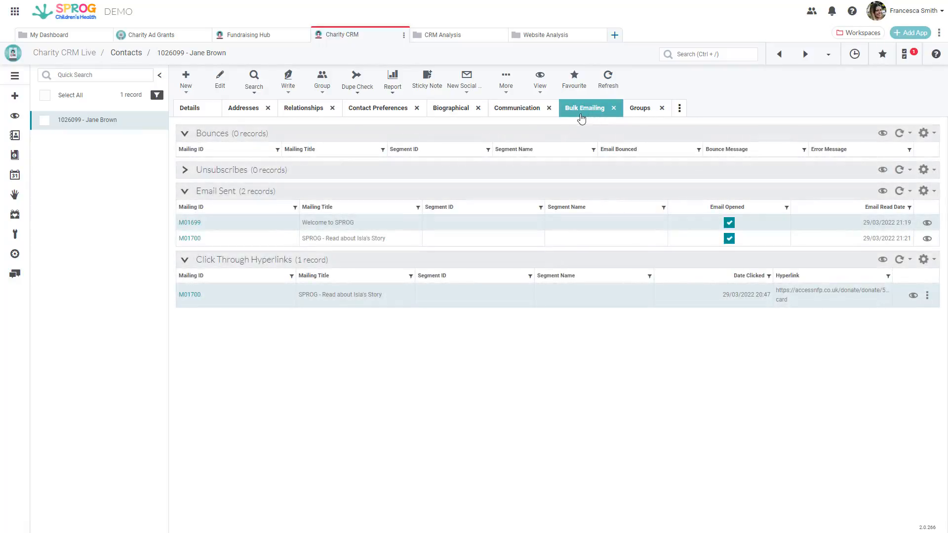